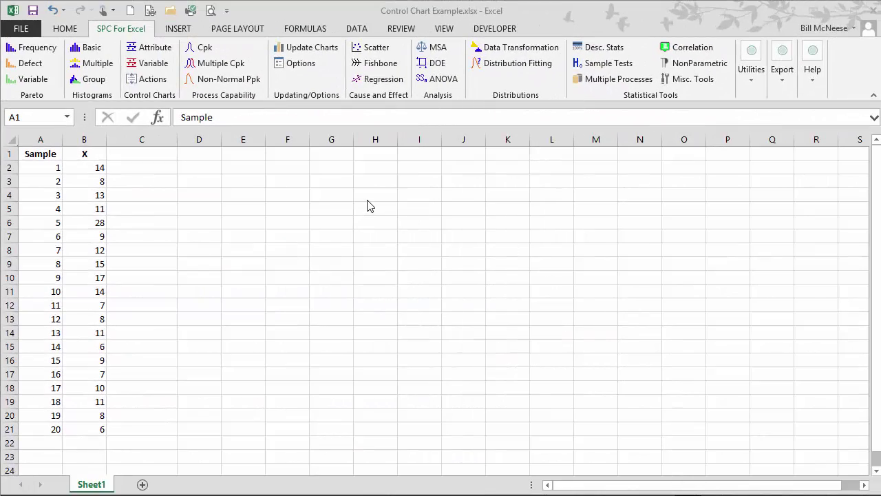
Select the full Sample and X table, A1:B21, with the add-in's Select Cells utility
click(50, 160)
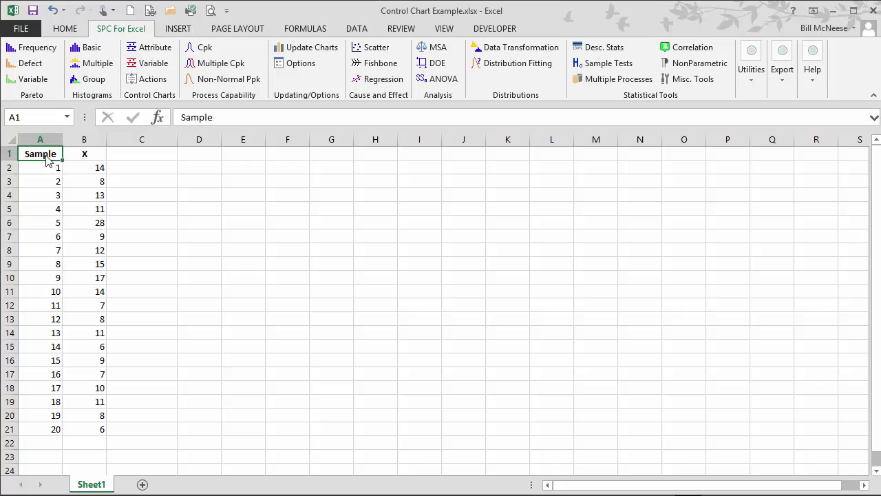
click(83, 155)
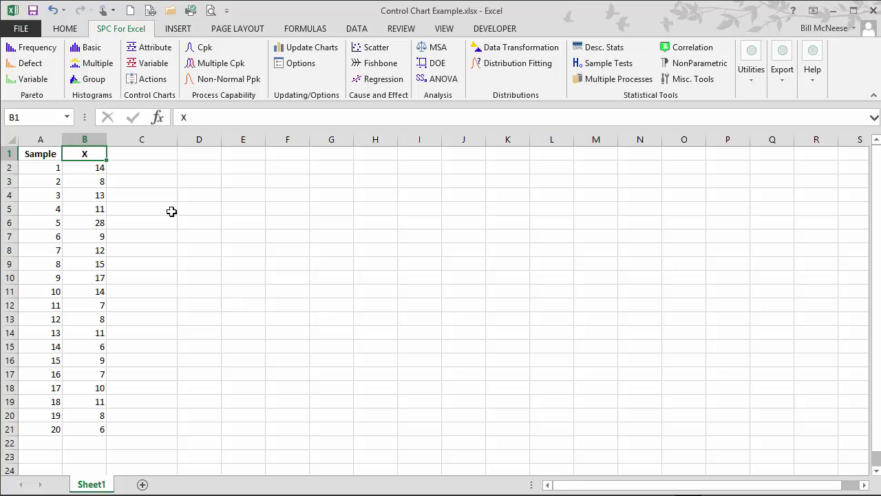
click(92, 171)
drag(92, 172, 89, 433)
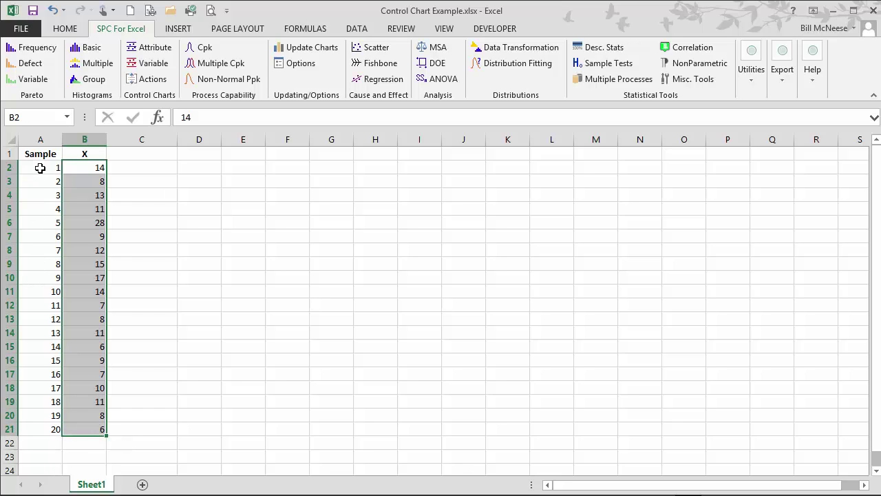
drag(37, 167, 57, 423)
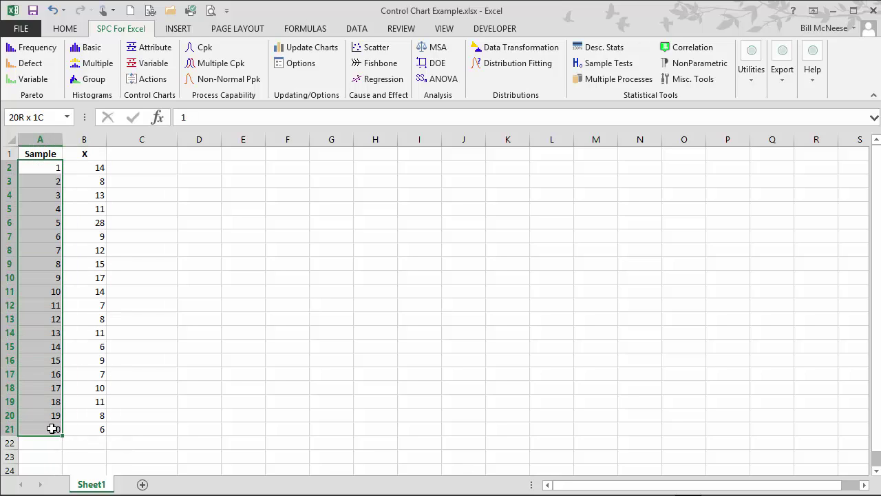
click(180, 222)
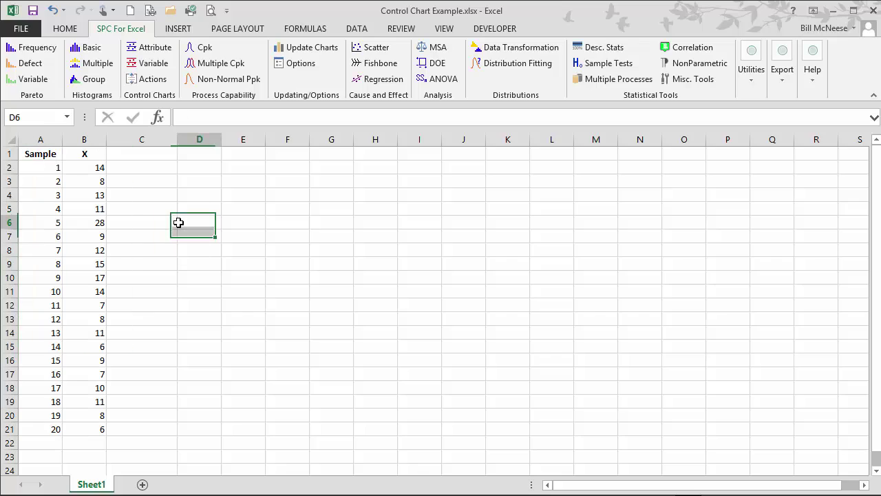
click(43, 152)
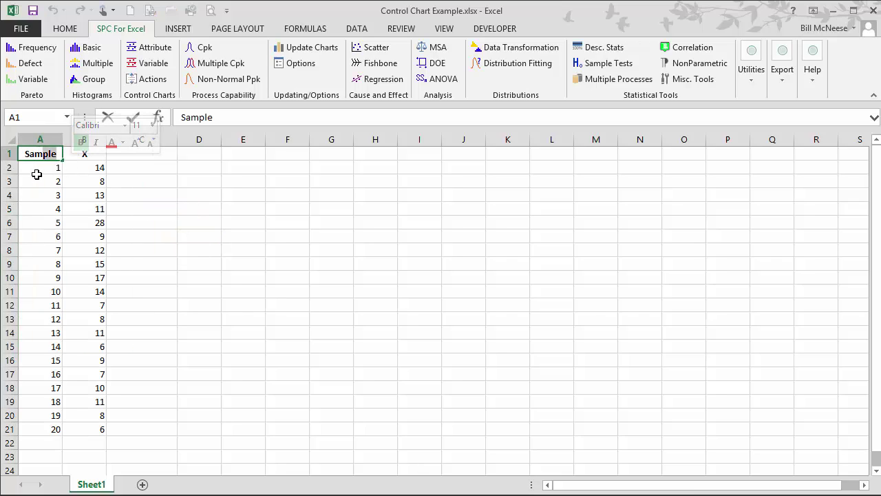
click(28, 168)
drag(35, 153, 67, 153)
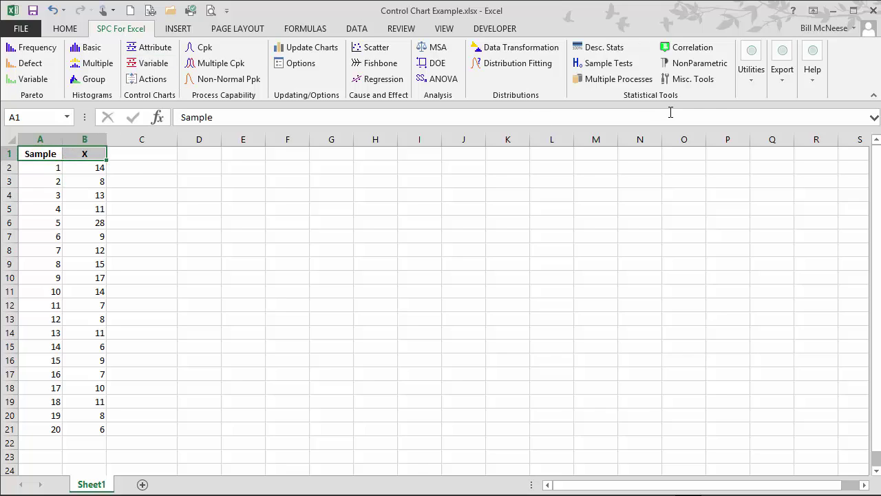
click(750, 82)
click(760, 109)
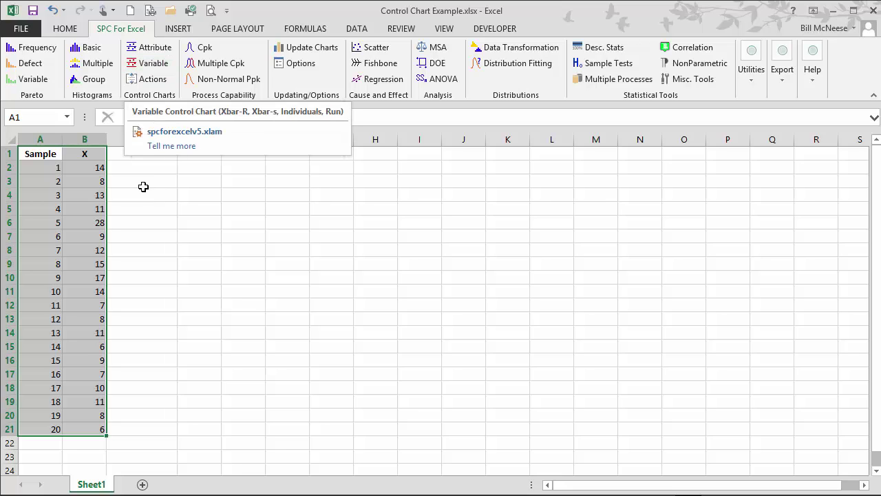
Choose X Chart on the Individuals Charts tab of Variable Control Charts
click(151, 63)
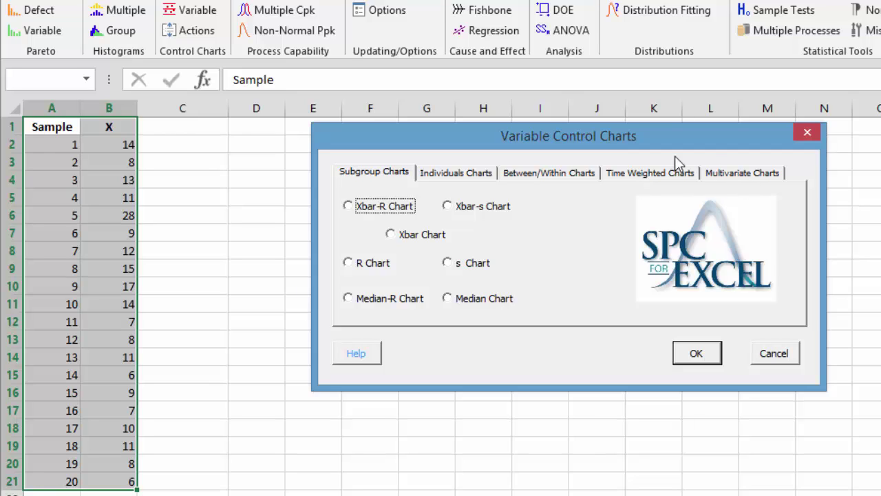
click(462, 173)
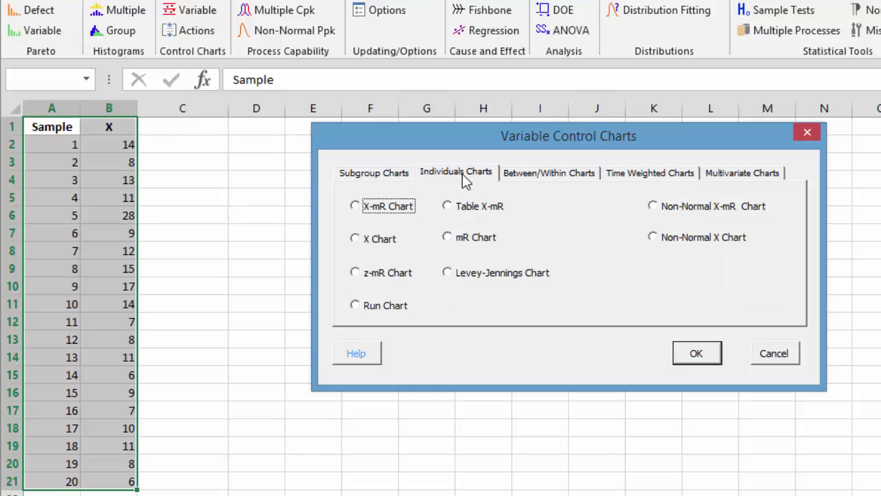
click(378, 244)
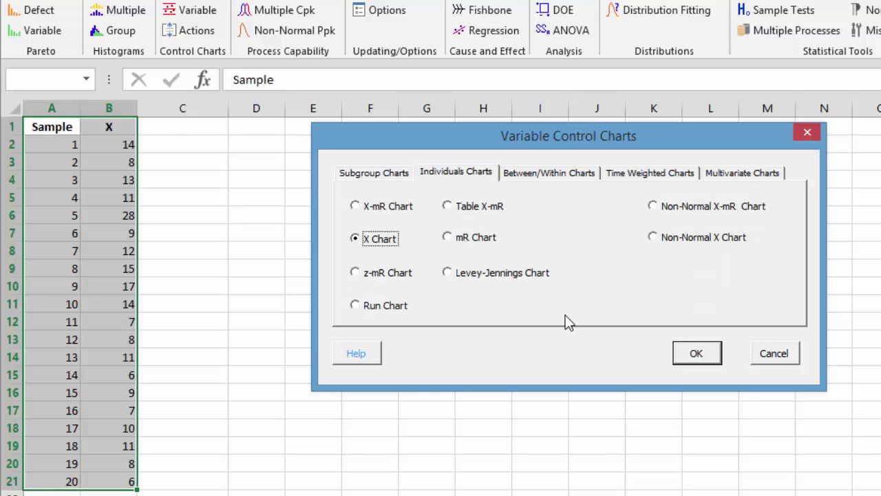
click(708, 359)
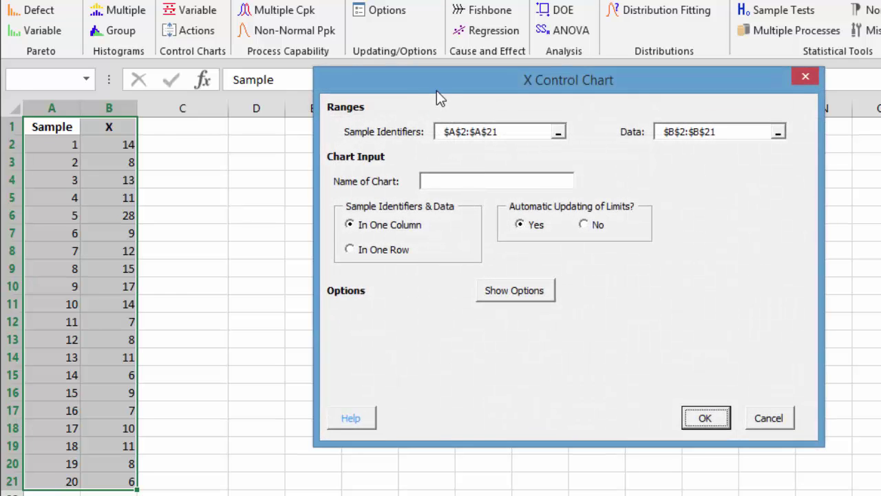
Build the X chart from identifiers A2:A21 and data B2:B21, named 'Example'
drag(436, 90, 333, 69)
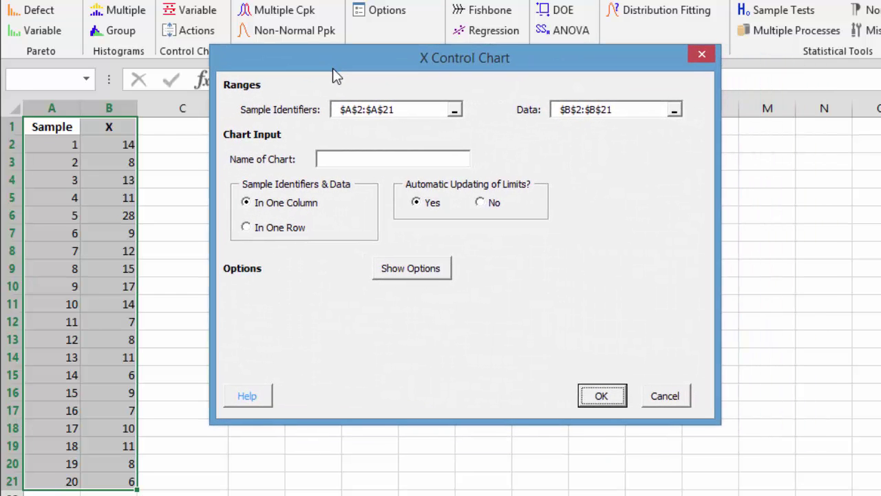
click(405, 112)
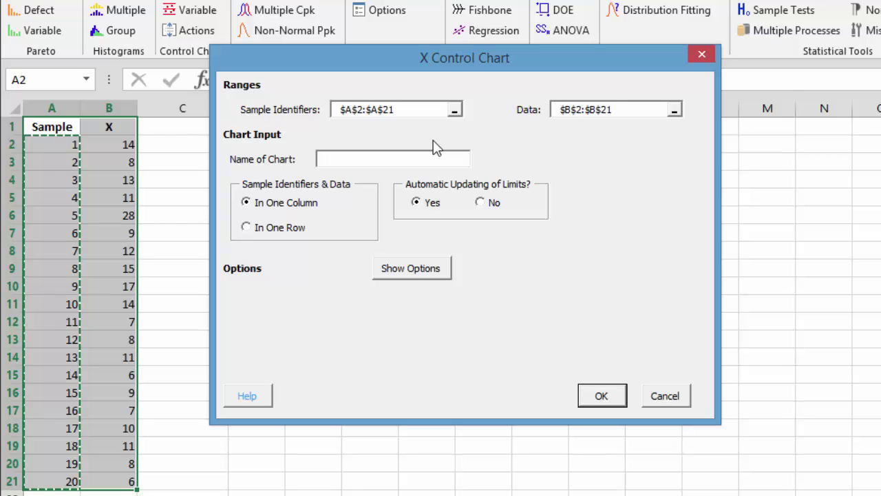
click(613, 110)
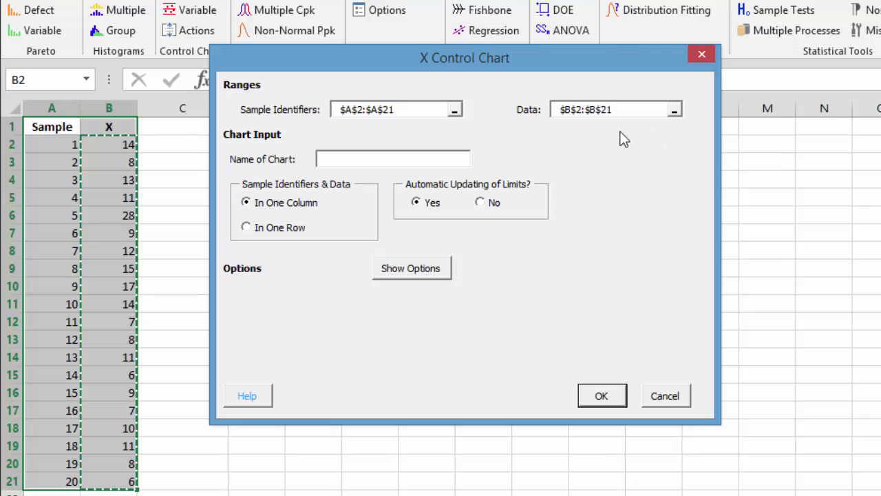
click(338, 163)
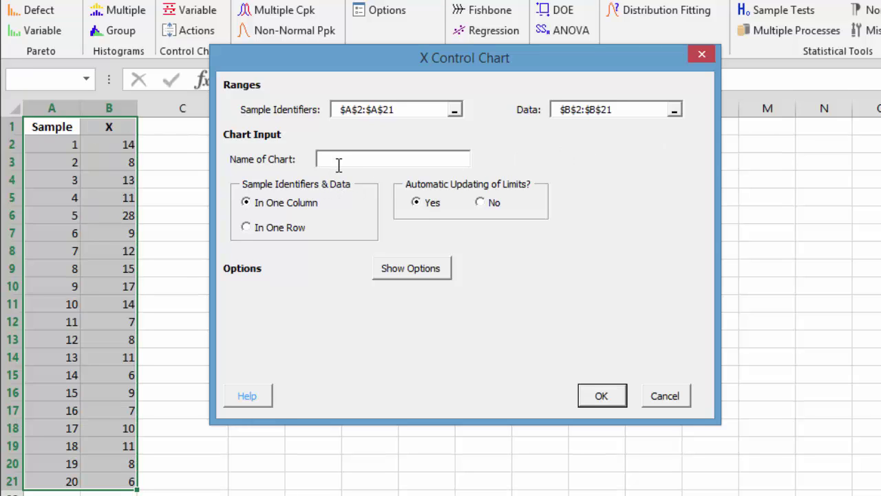
text(Example)
click(603, 396)
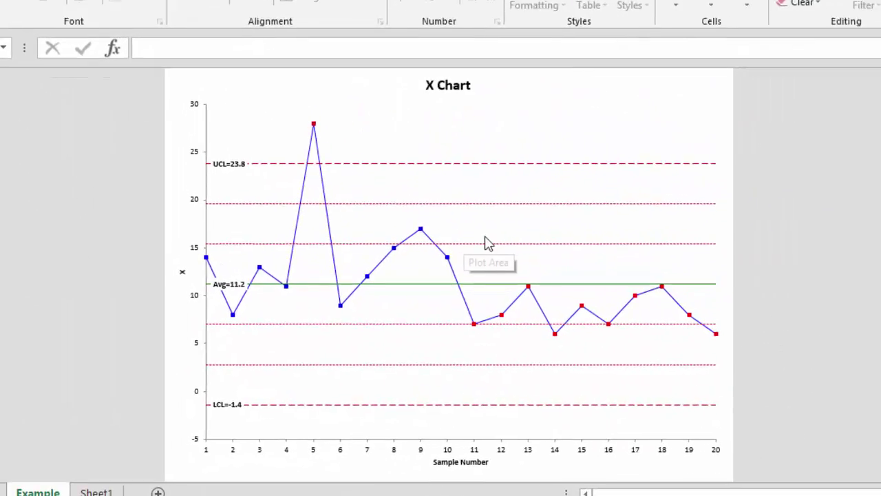
Check that sample 5 on the X Chart reads 28, above the 23.8 UCL
mouse_move(307, 73)
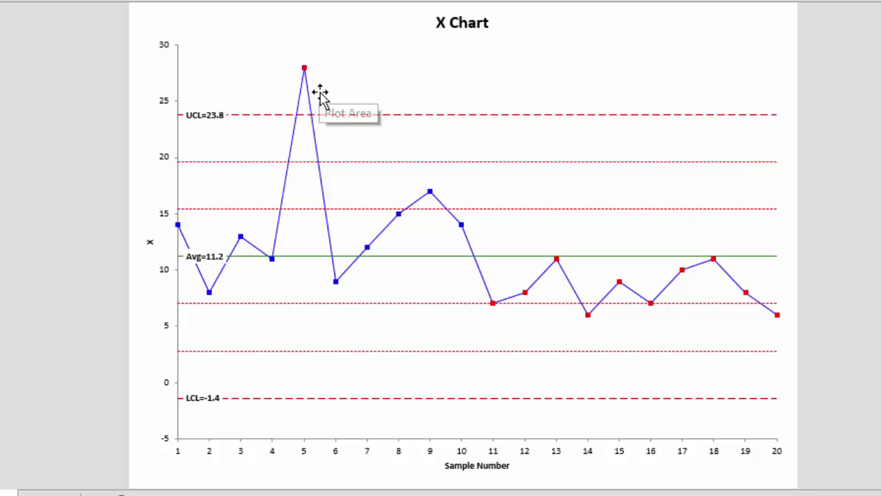
Attach the comment 'New operator' to the sample 5 point via Control Chart Actions
click(307, 78)
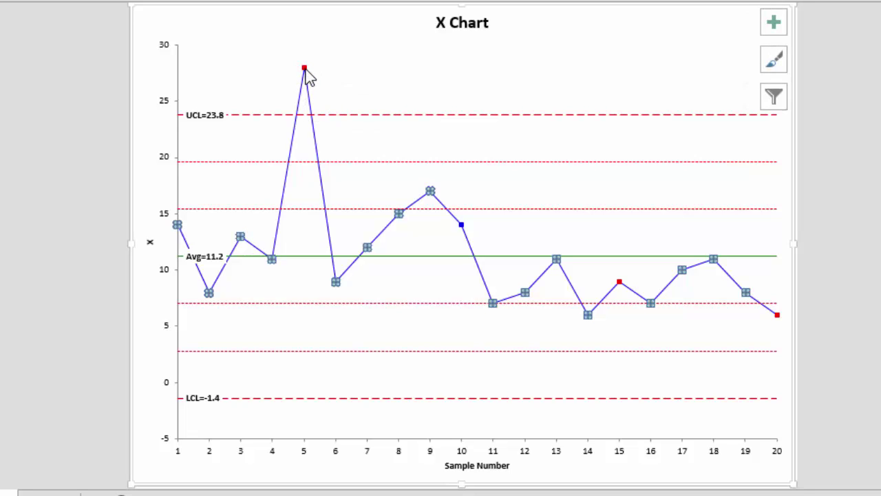
click(306, 72)
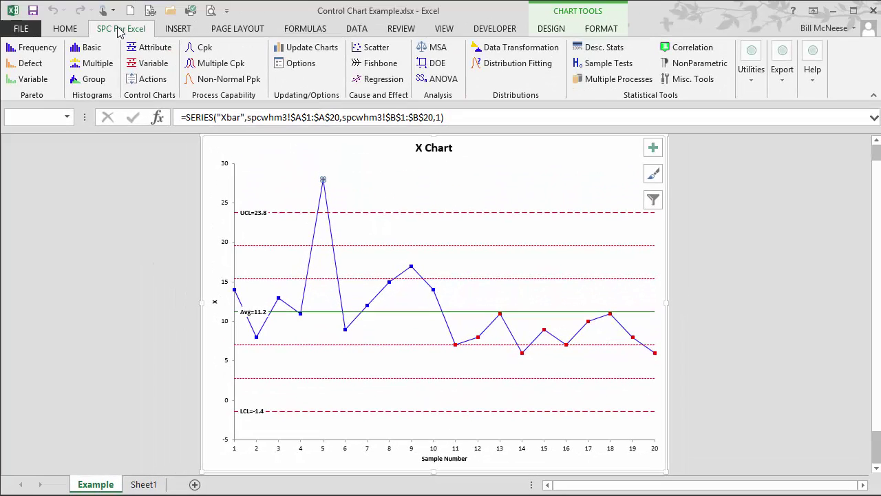
click(153, 82)
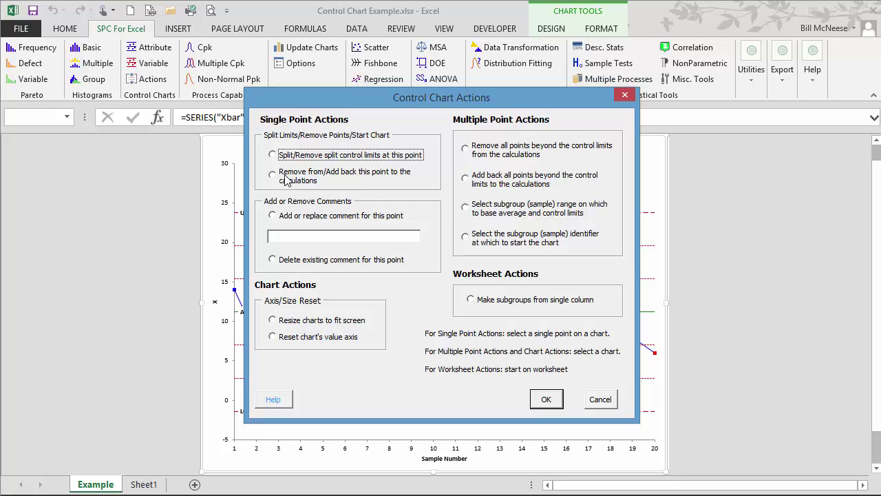
click(282, 218)
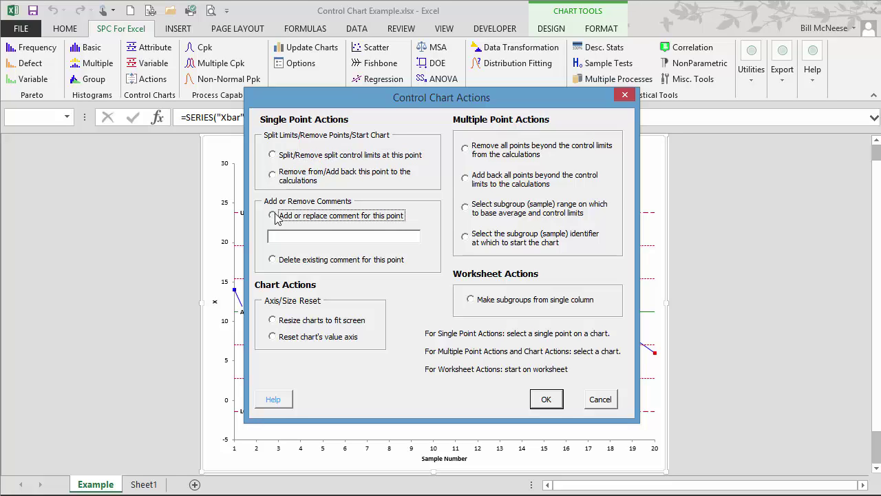
click(293, 235)
text(New operator)
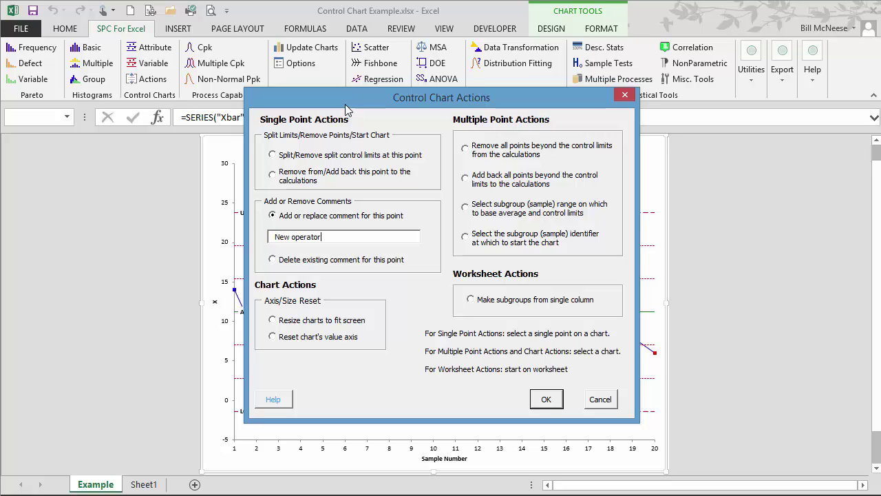
key(Return)
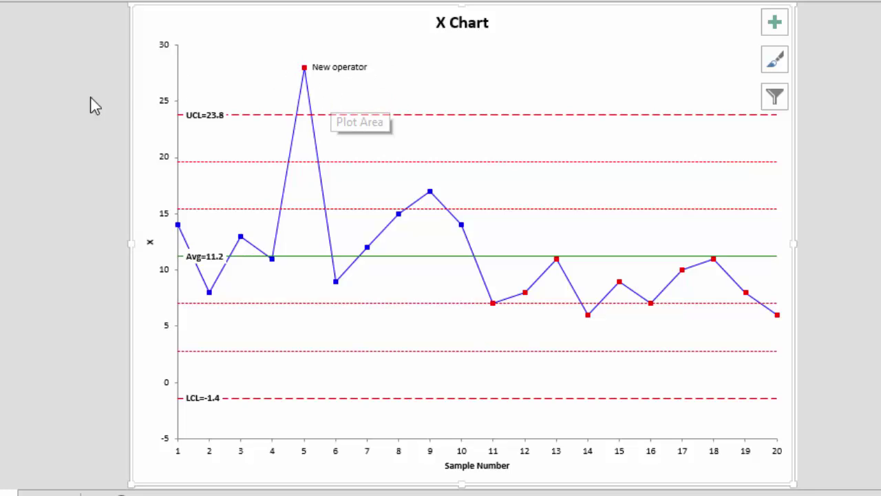
click(73, 106)
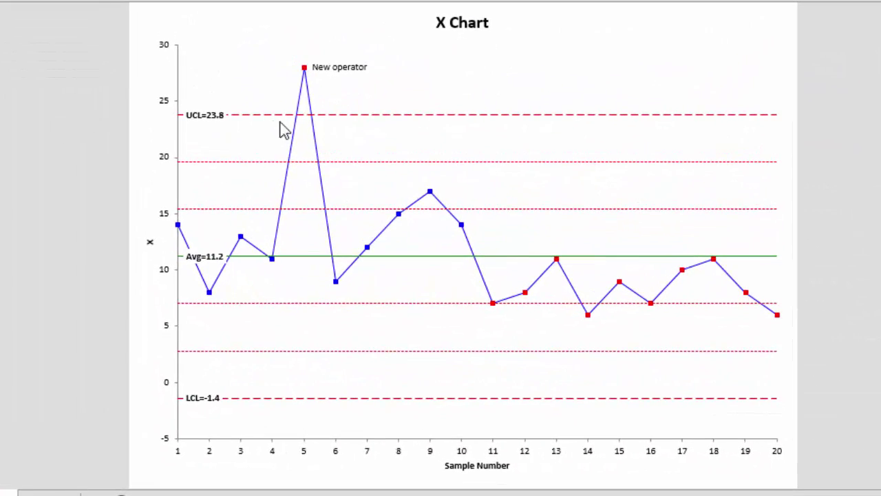
mouse_move(308, 77)
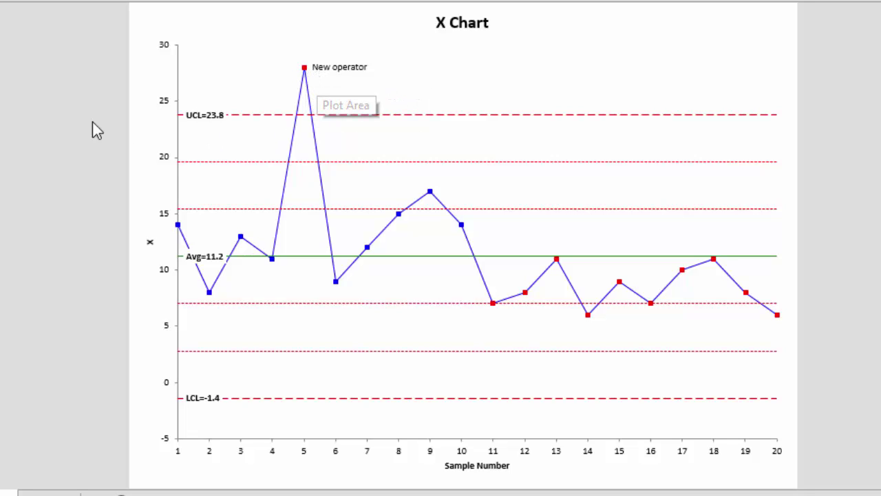
Remove sample 5 from the calculations, recalculating limits to UCL 18.8, Avg 10.3, LCL 1.9
click(305, 73)
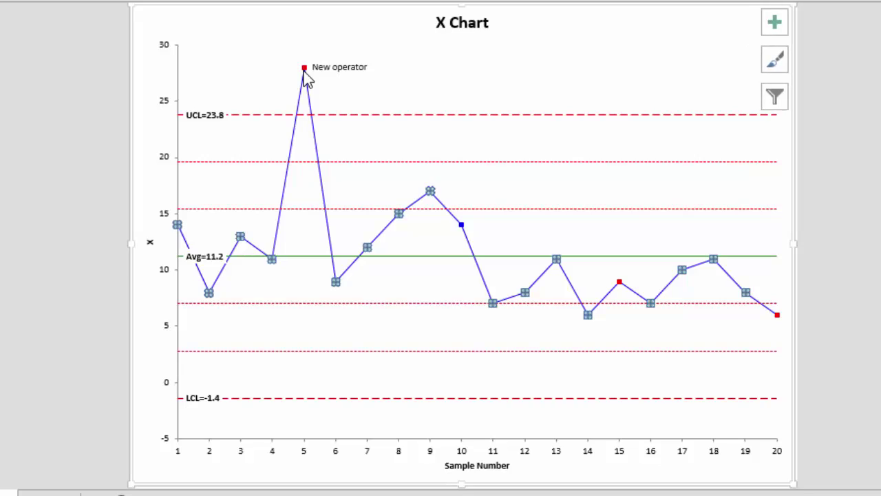
click(305, 71)
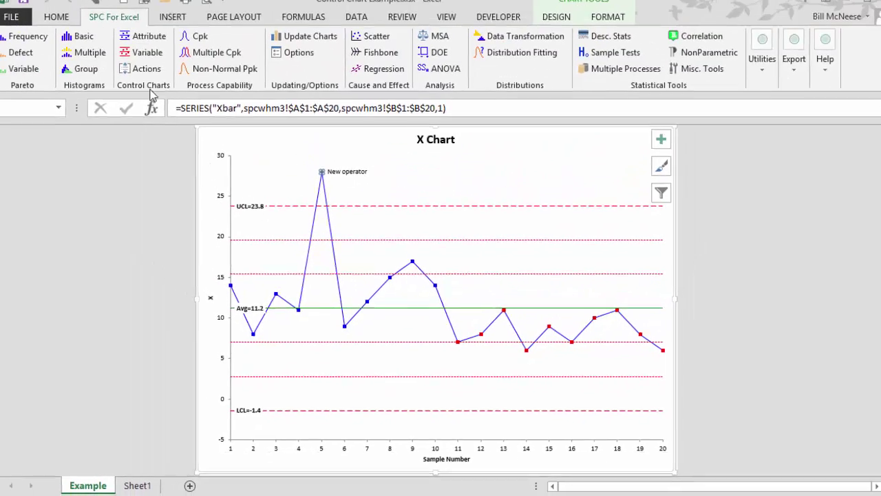
click(152, 81)
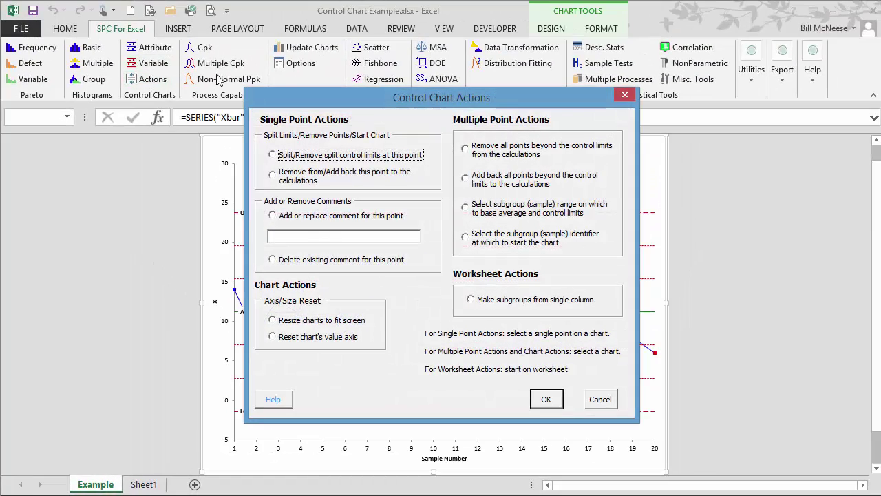
click(324, 177)
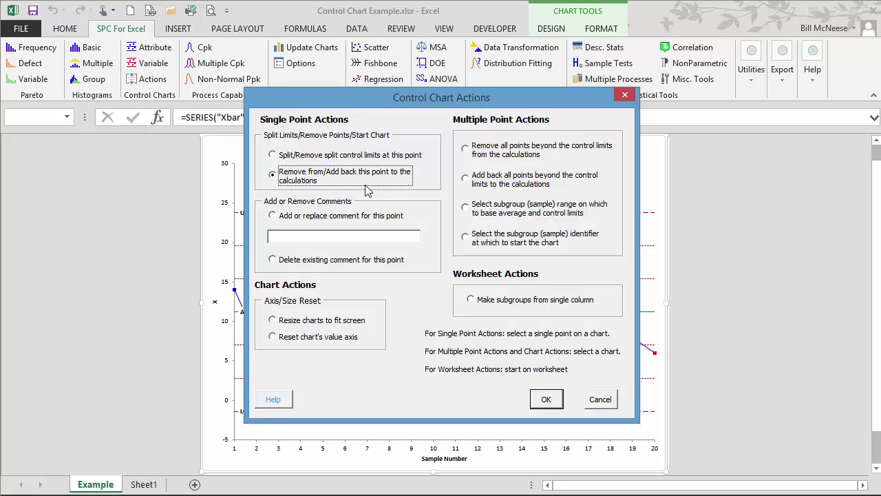
drag(346, 105, 392, 113)
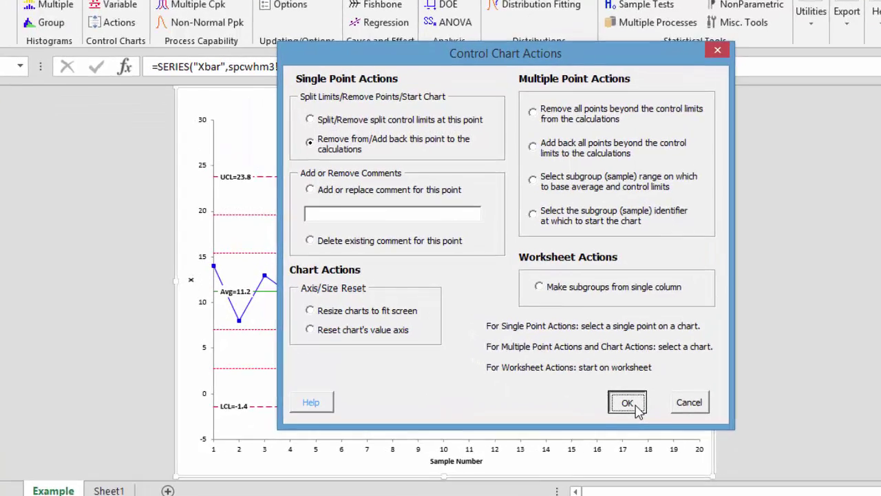
click(599, 410)
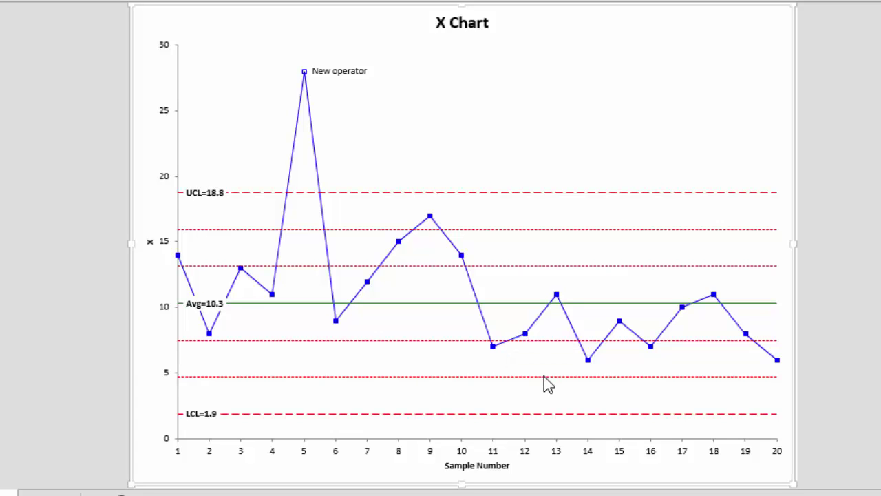
Split the control limits at point 11, giving UCL 21.7/15.1 and Avg 12.6/8.3
mouse_move(497, 351)
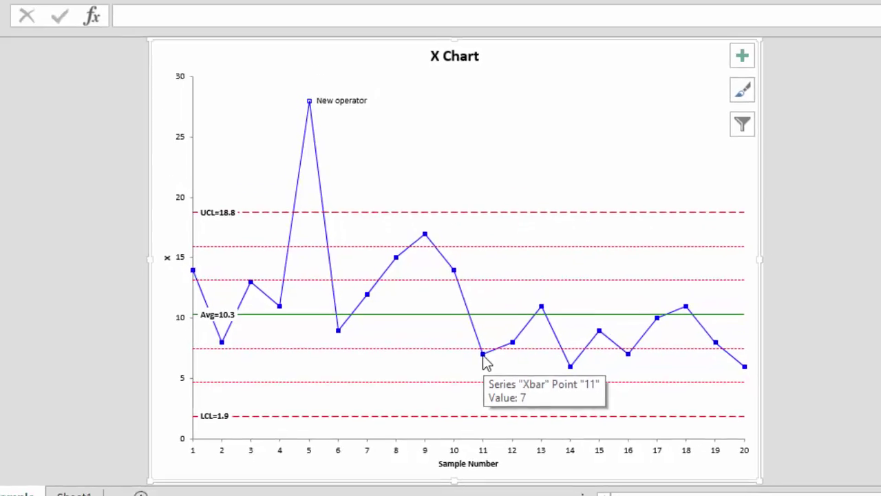
double_click(495, 350)
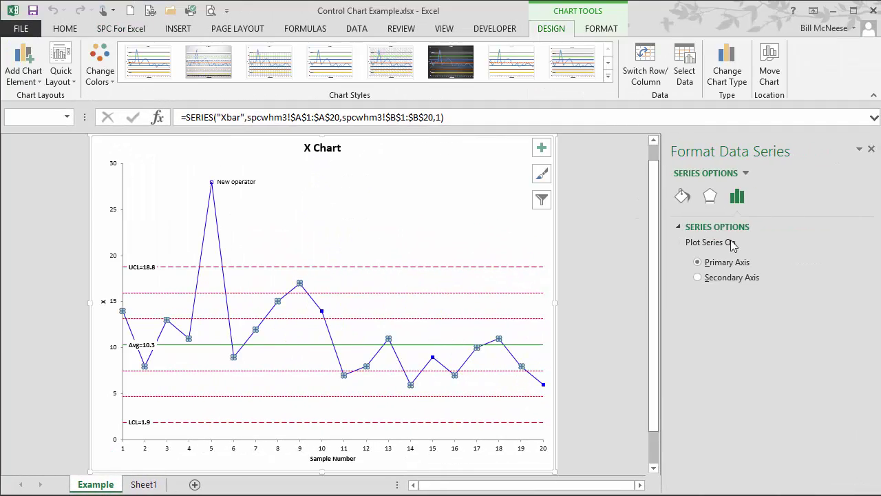
click(871, 148)
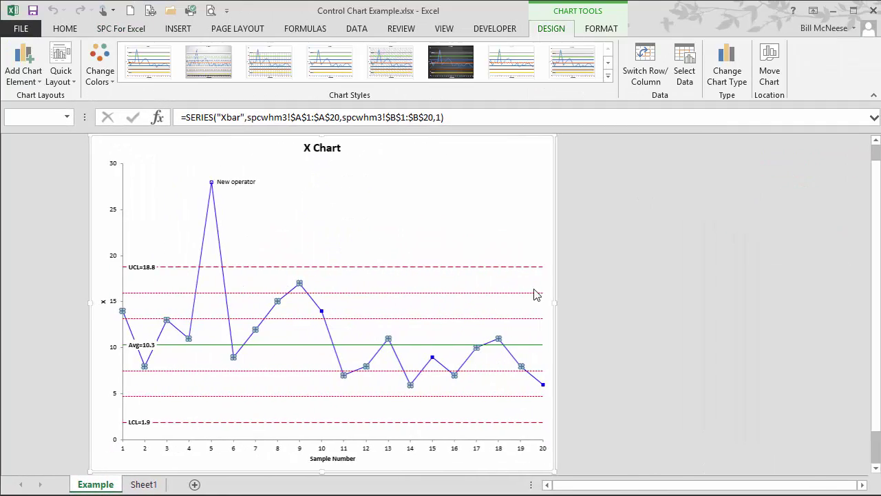
click(455, 376)
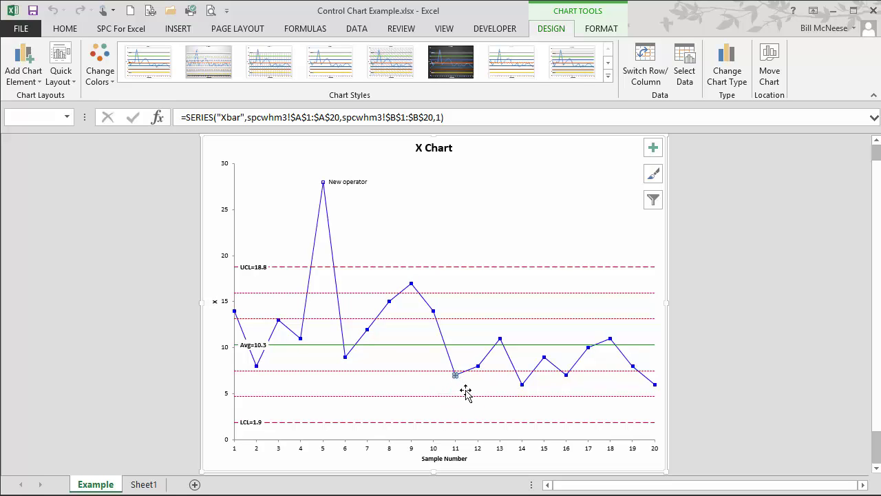
click(112, 32)
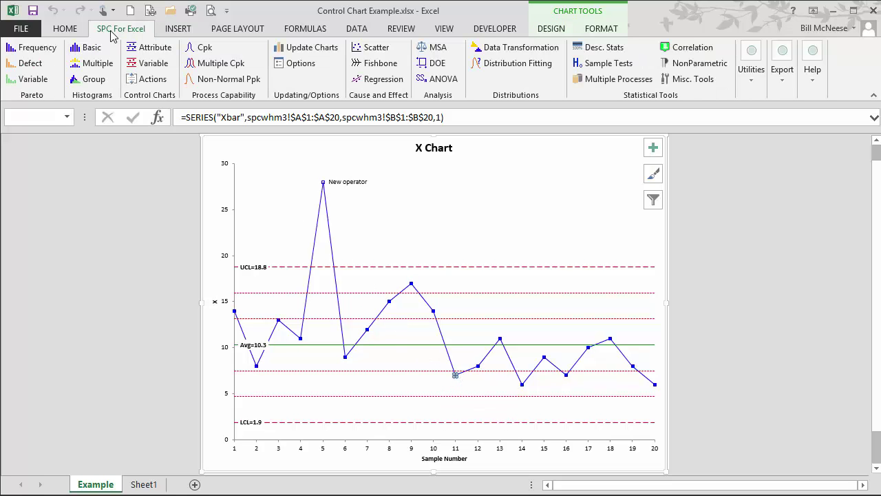
click(150, 79)
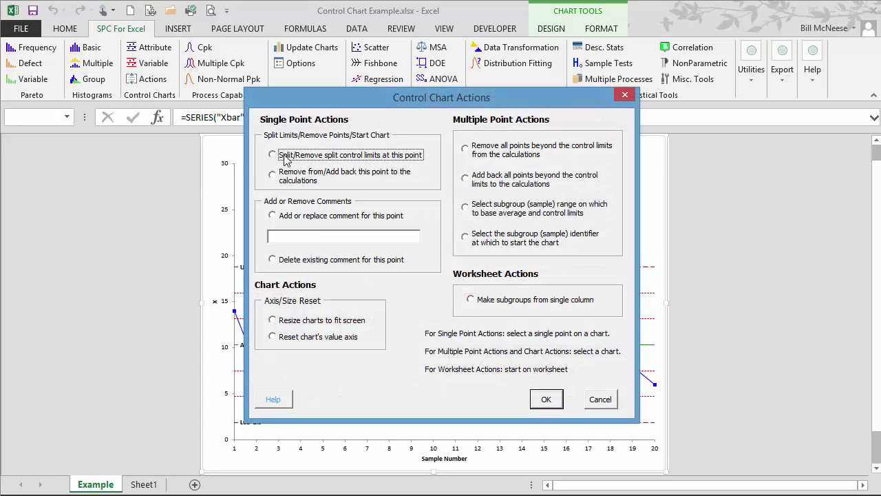
click(551, 400)
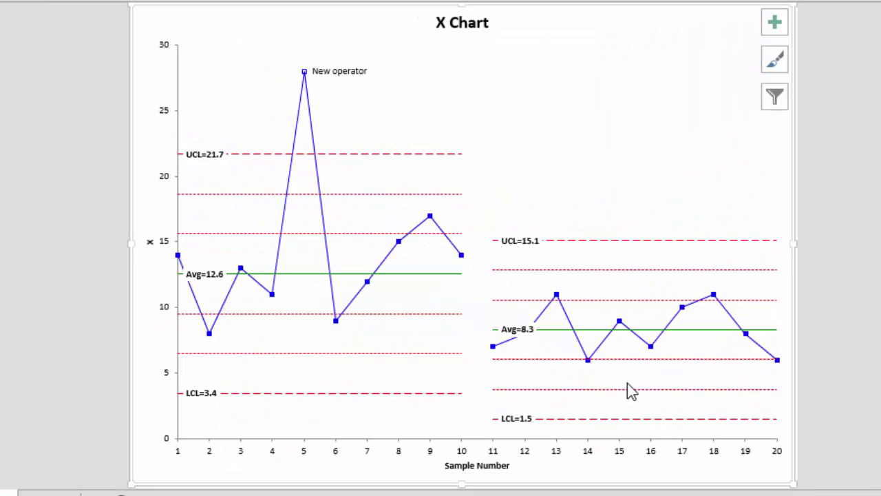
key(Escape)
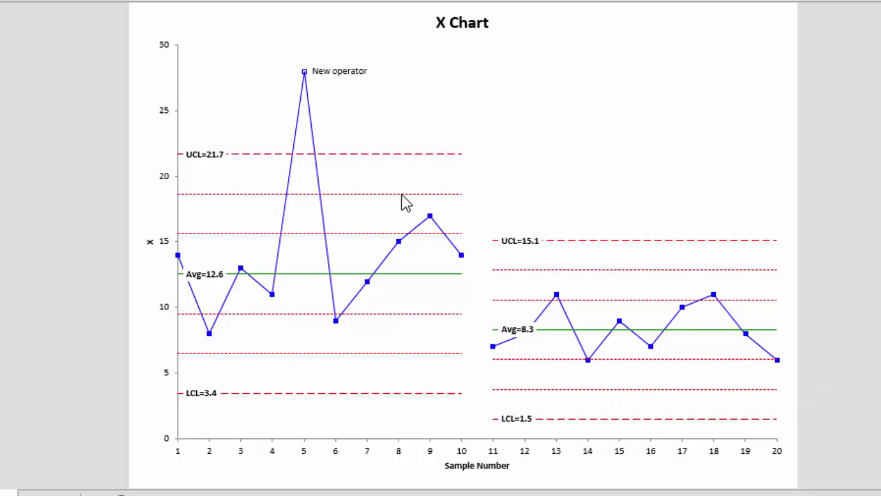
mouse_move(403, 195)
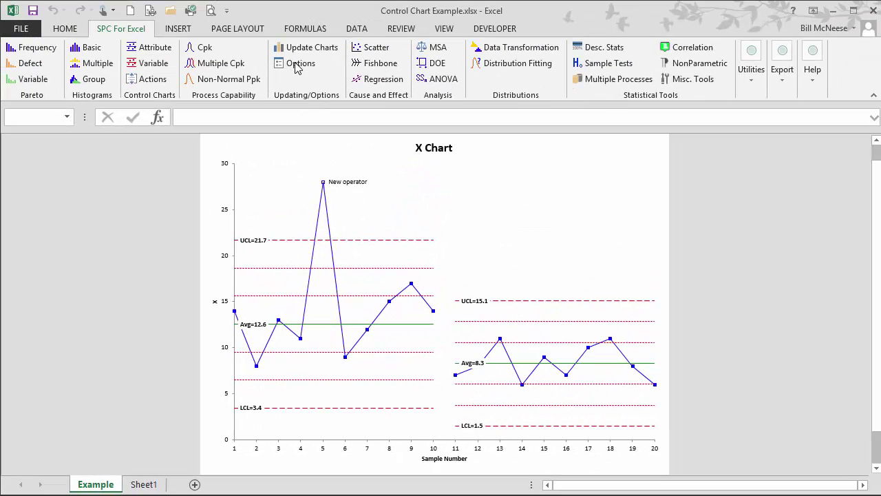
Set Automatic Updating of Limits to No for the Example chart
click(297, 65)
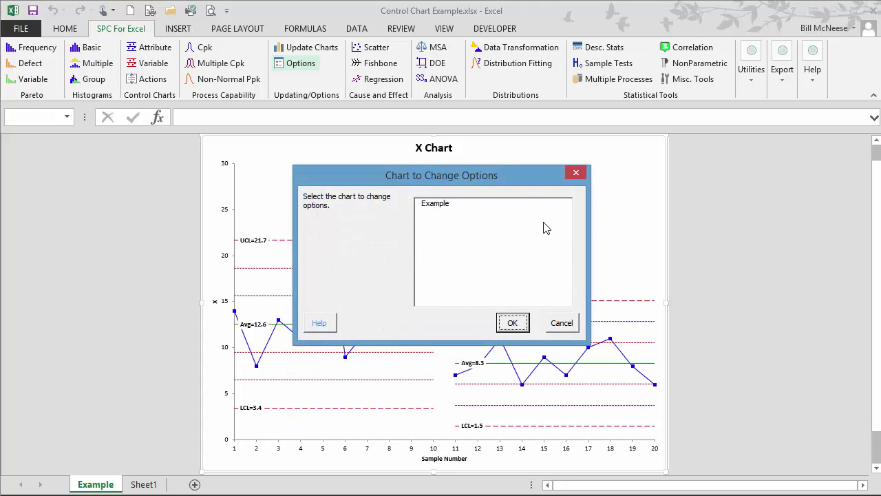
click(446, 207)
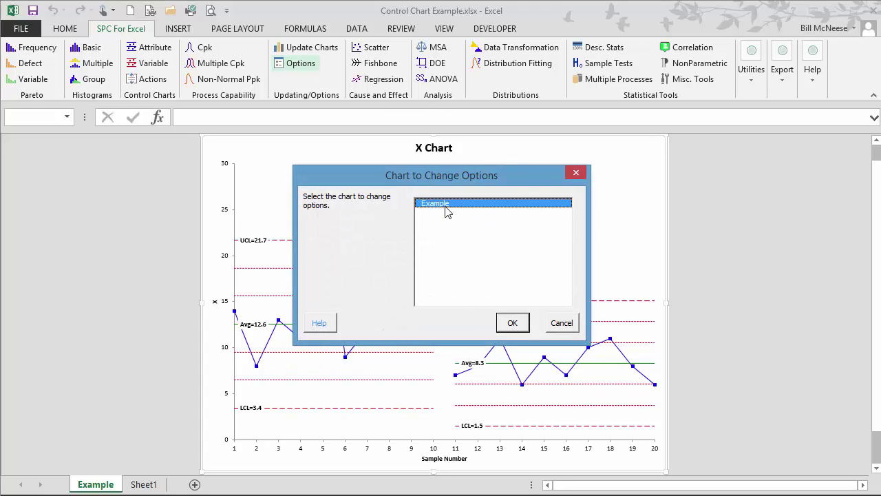
click(513, 324)
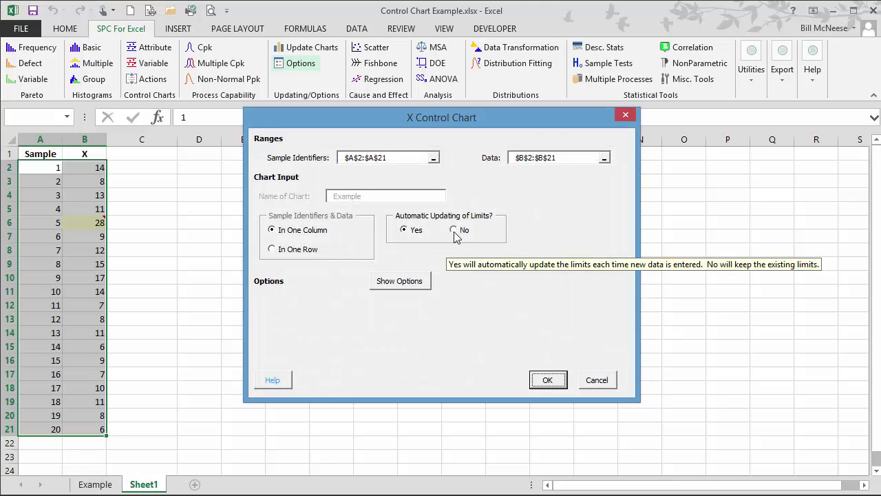
click(453, 230)
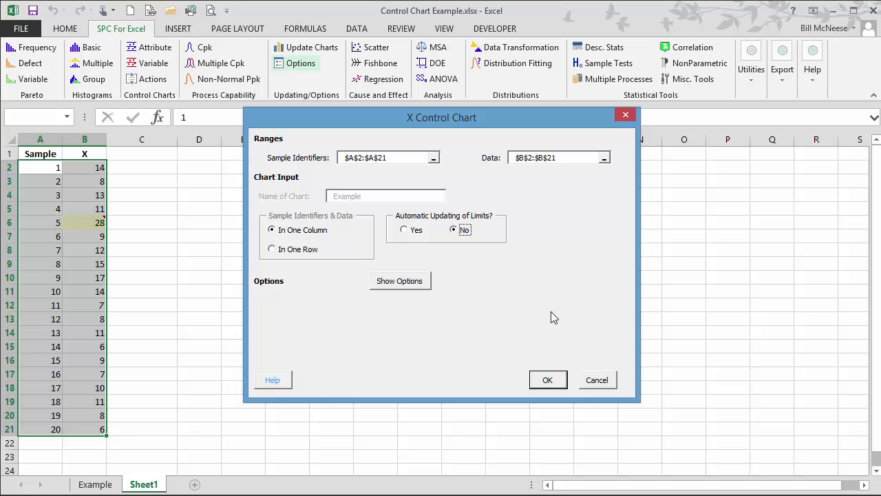
click(548, 380)
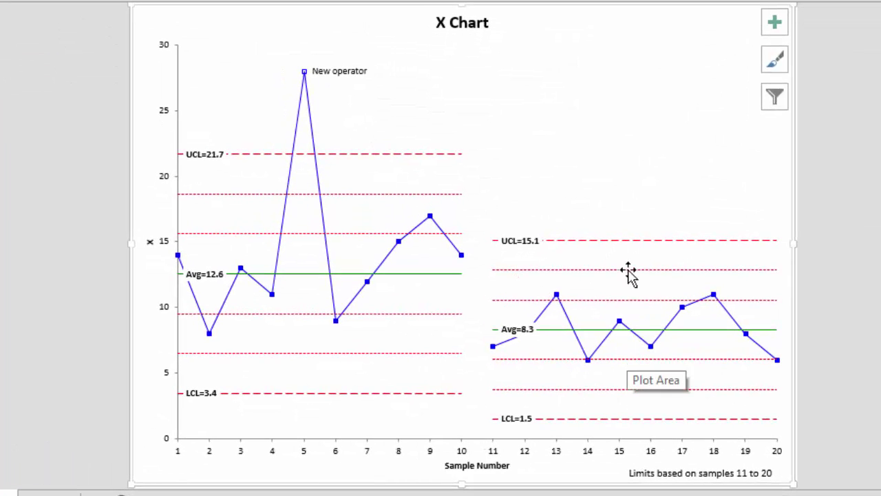
On Sheet1, enter sample number 21 in A22 and X value 17 in B22
click(28, 182)
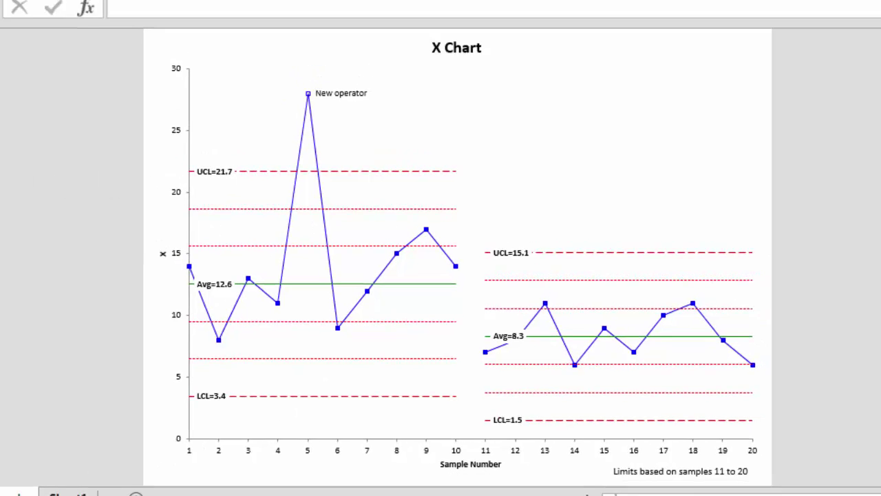
click(69, 493)
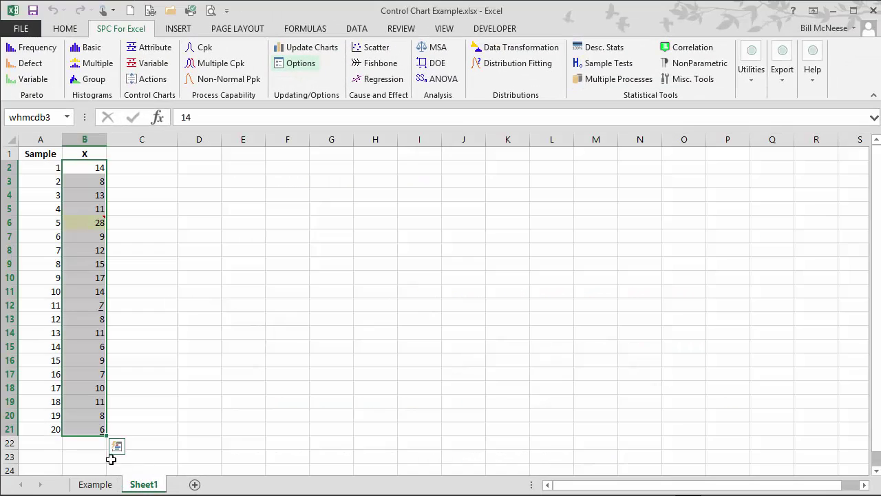
click(44, 440)
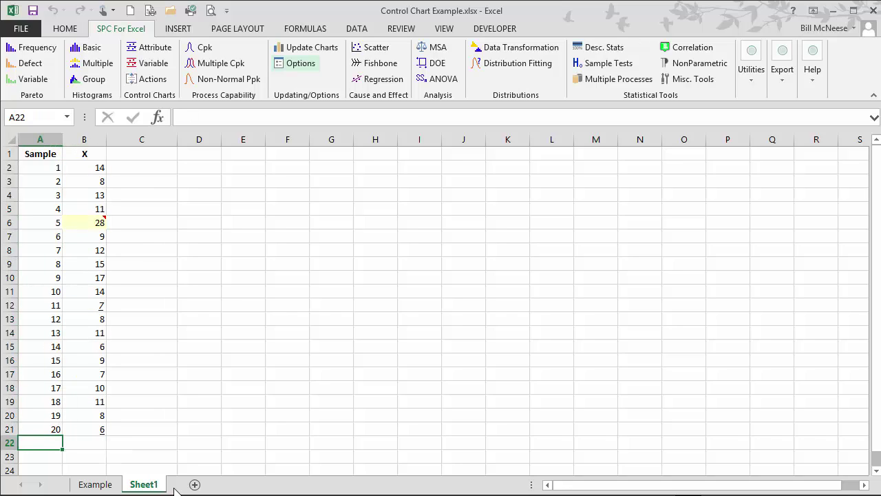
text(21)
key(Return)
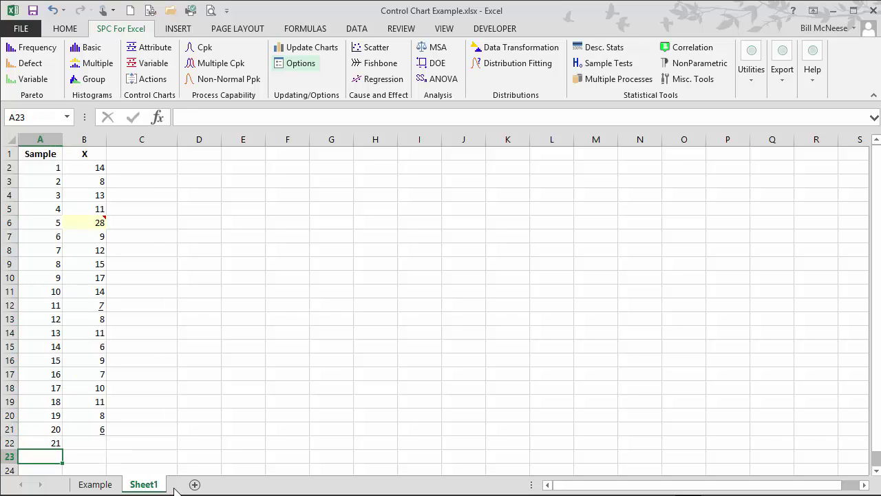
click(90, 445)
text(17)
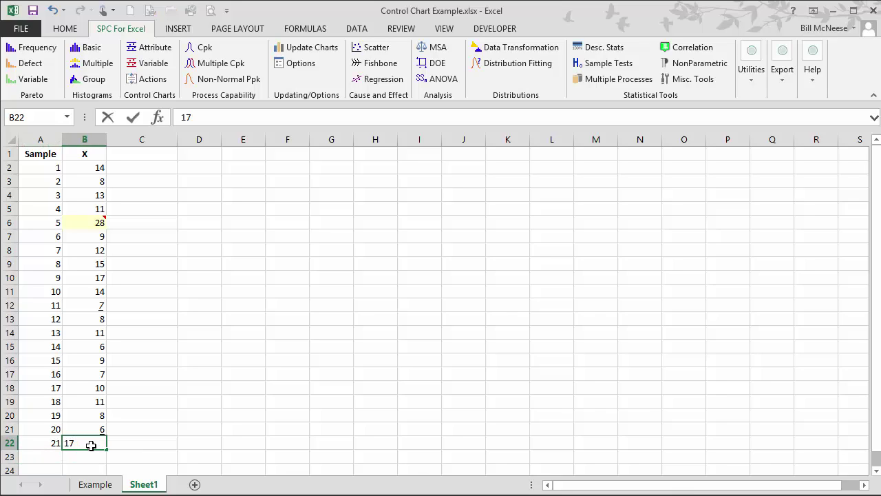
key(Return)
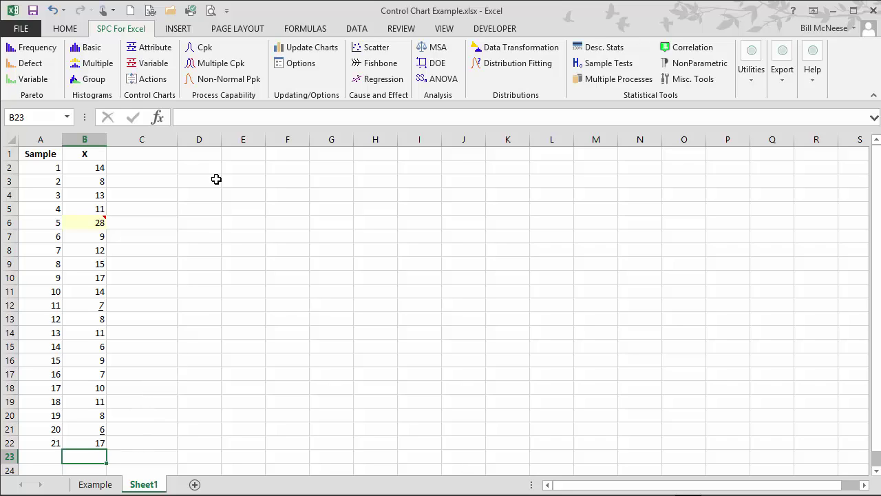
Update the Example chart so sample 21 plots at 17, above the 15.1 UCL
click(289, 52)
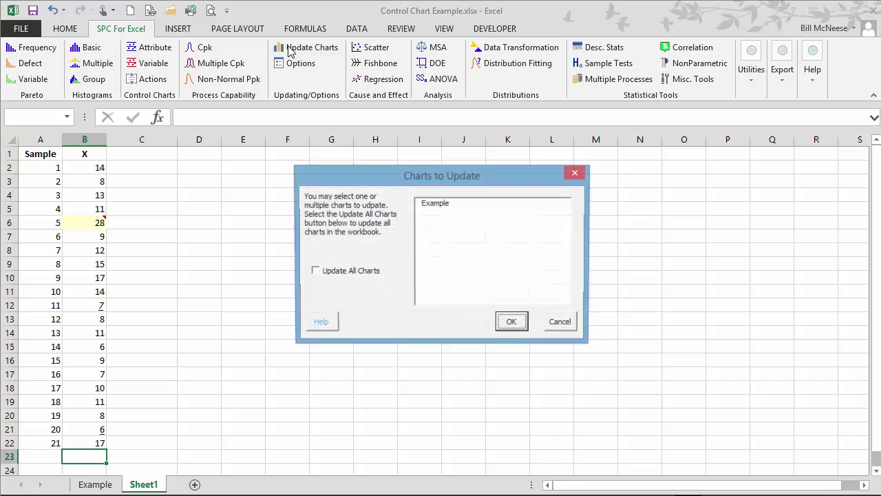
click(441, 206)
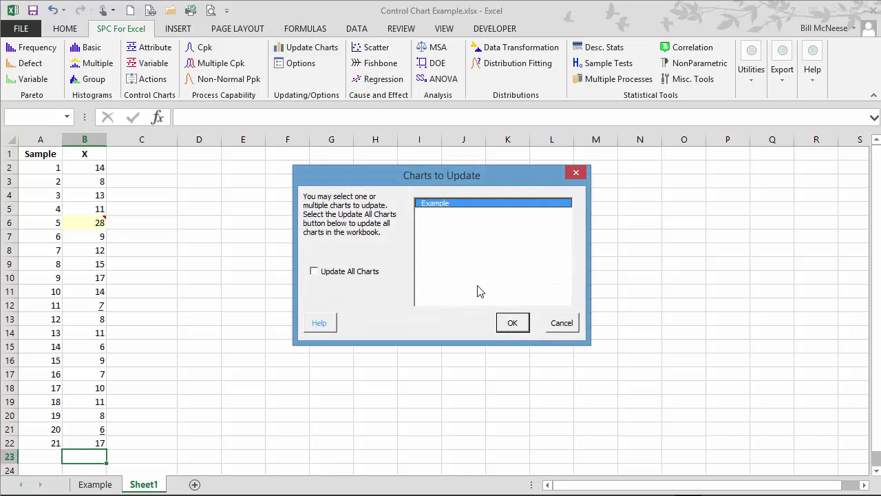
click(512, 323)
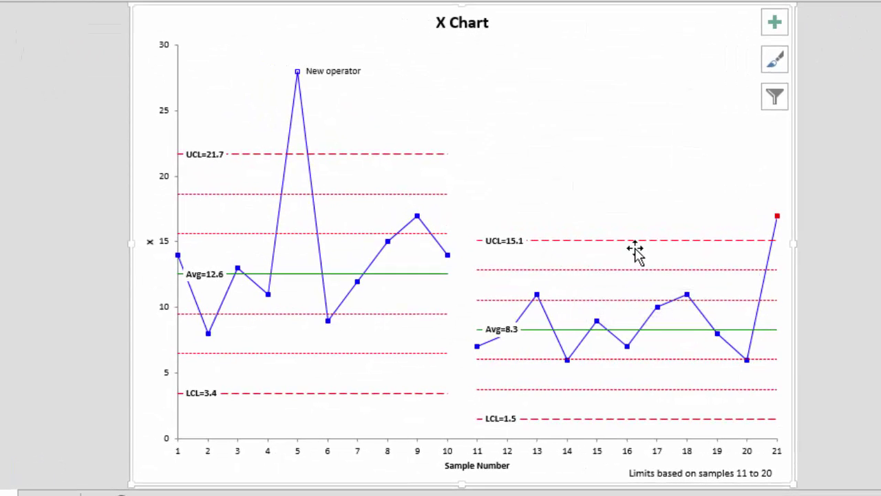
mouse_move(780, 221)
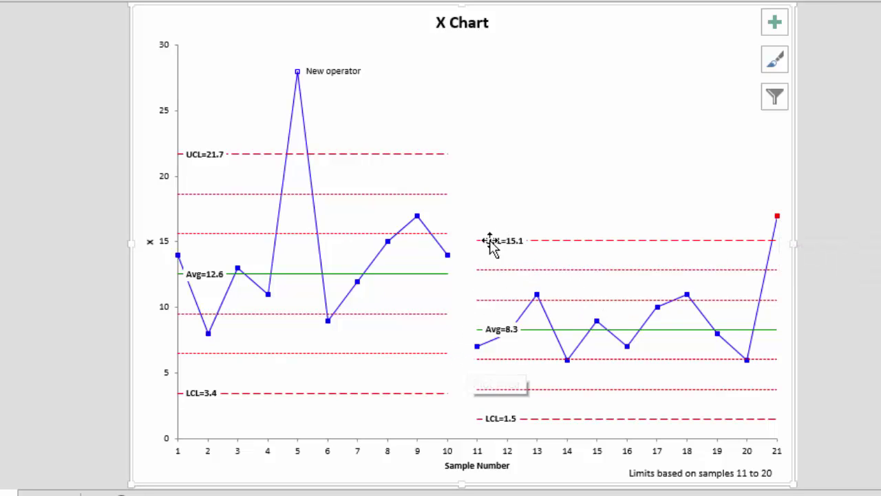
mouse_move(499, 392)
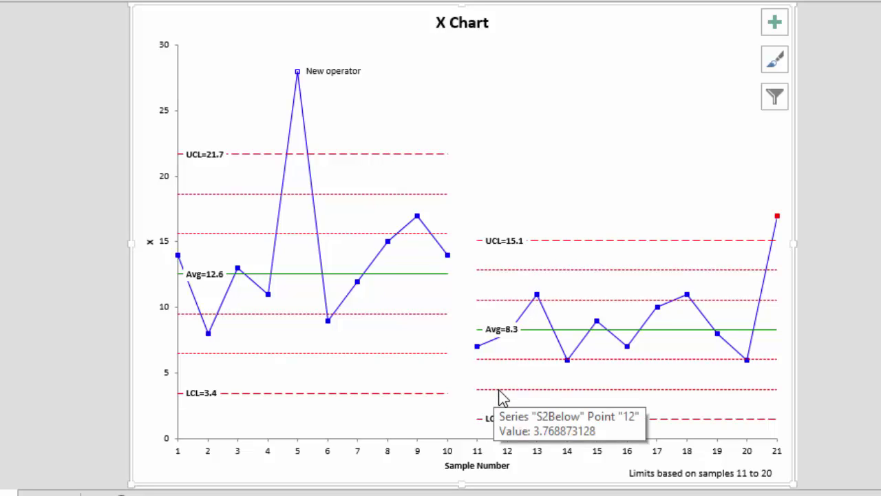